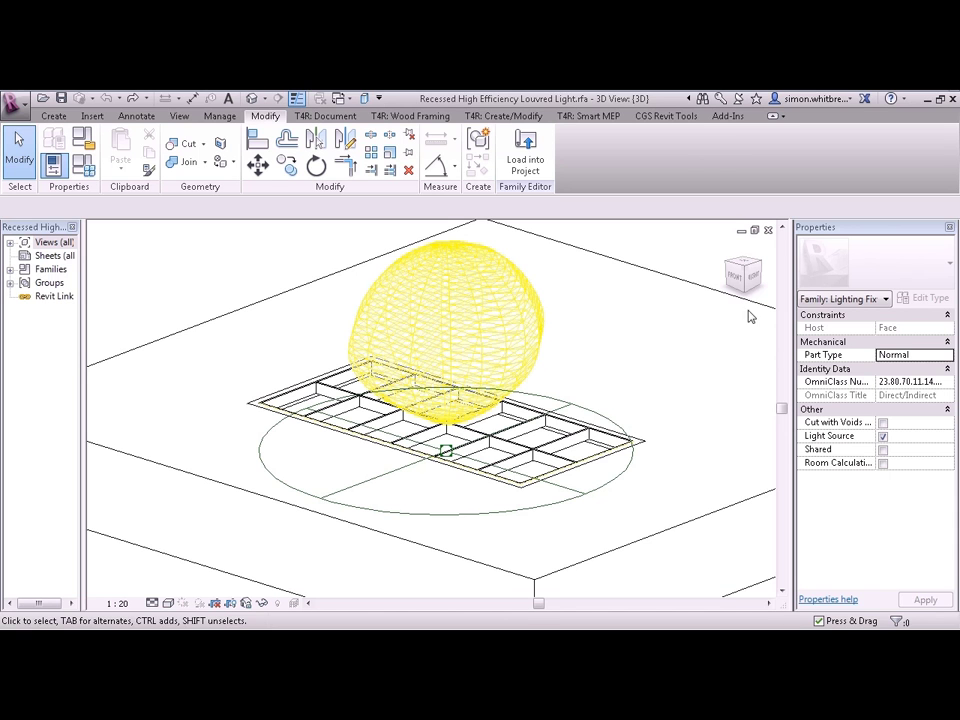
Open the light source definition of the fixture's light source and preview the point, line and rectangle emit shapes
{"action": "left_click", "coordinate": [355, 343]}
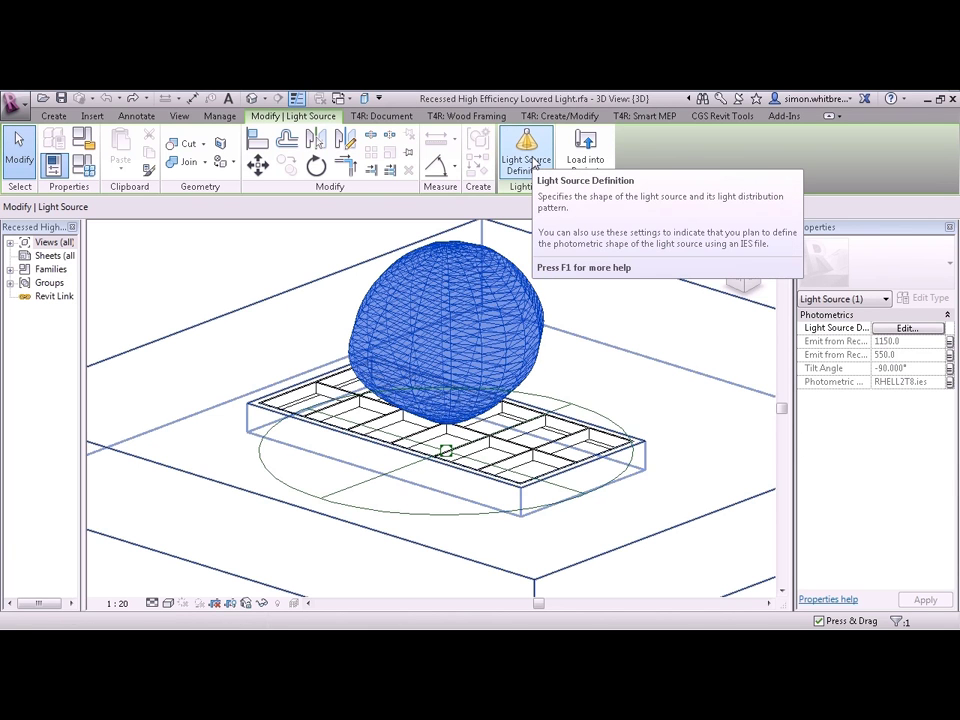
{"action": "left_click", "coordinate": [523, 160]}
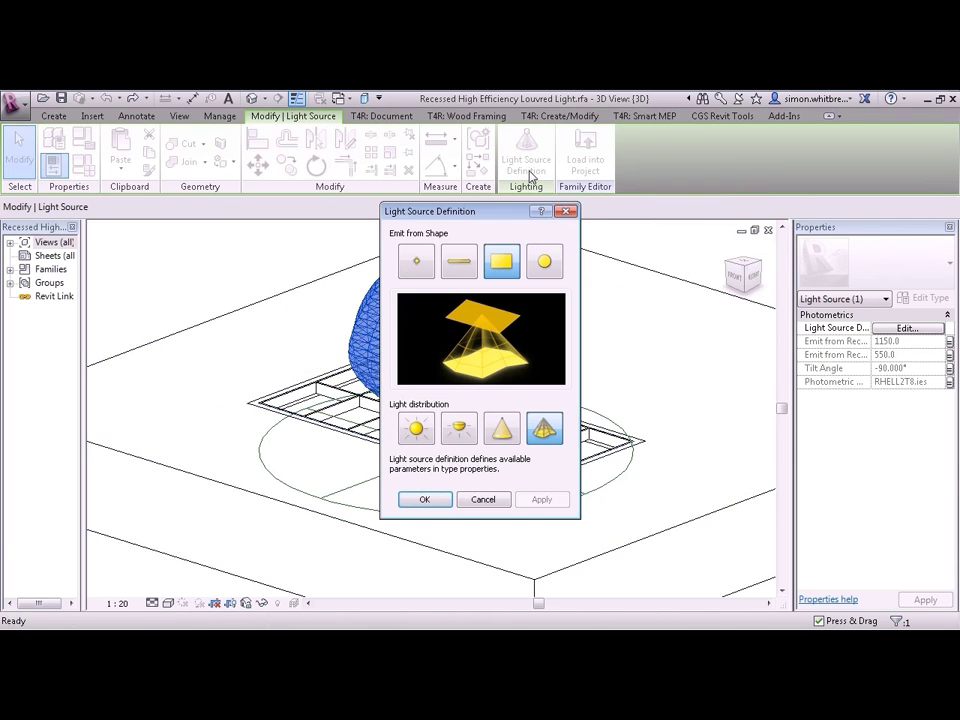
{"action": "left_click_drag", "start_coordinate": [474, 214], "coordinate": [155, 222]}
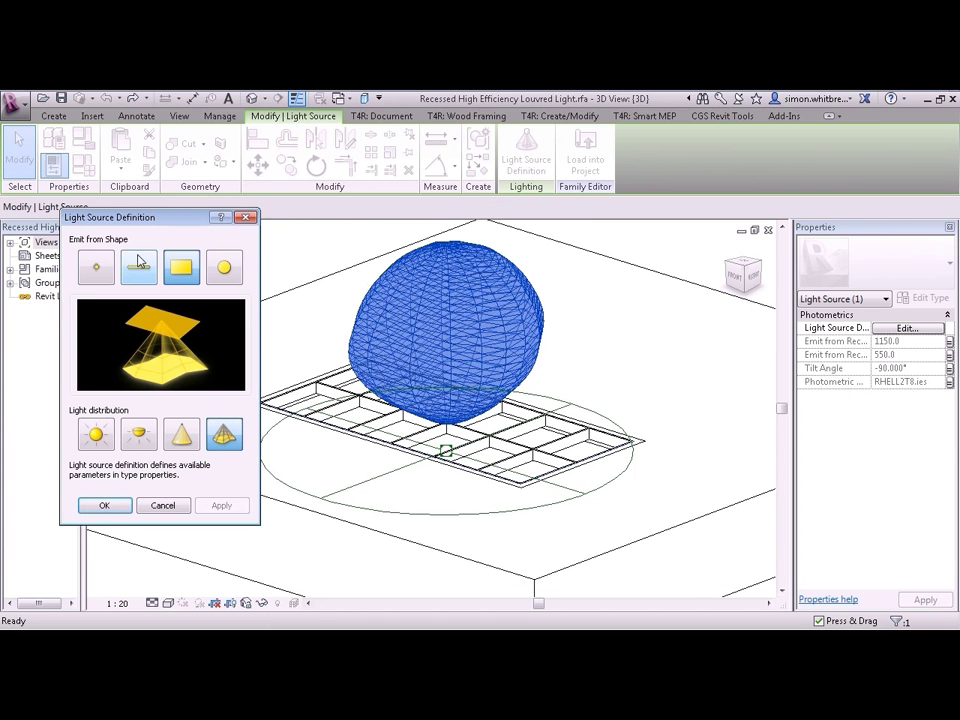
{"action": "left_click", "coordinate": [97, 267]}
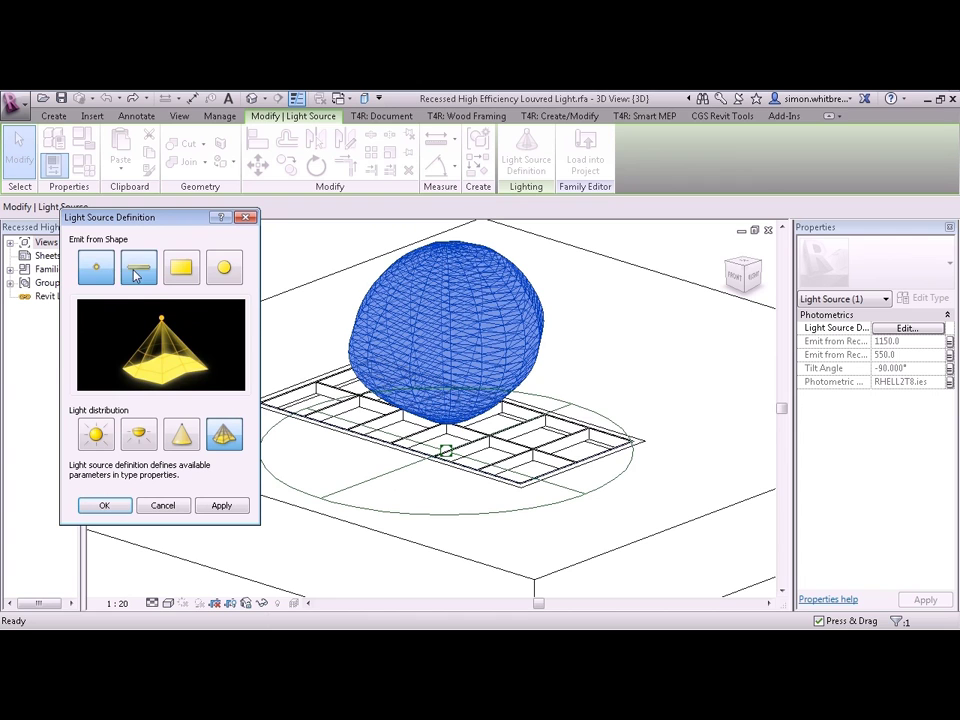
{"action": "left_click", "coordinate": [138, 267]}
{"action": "left_click", "coordinate": [176, 274]}
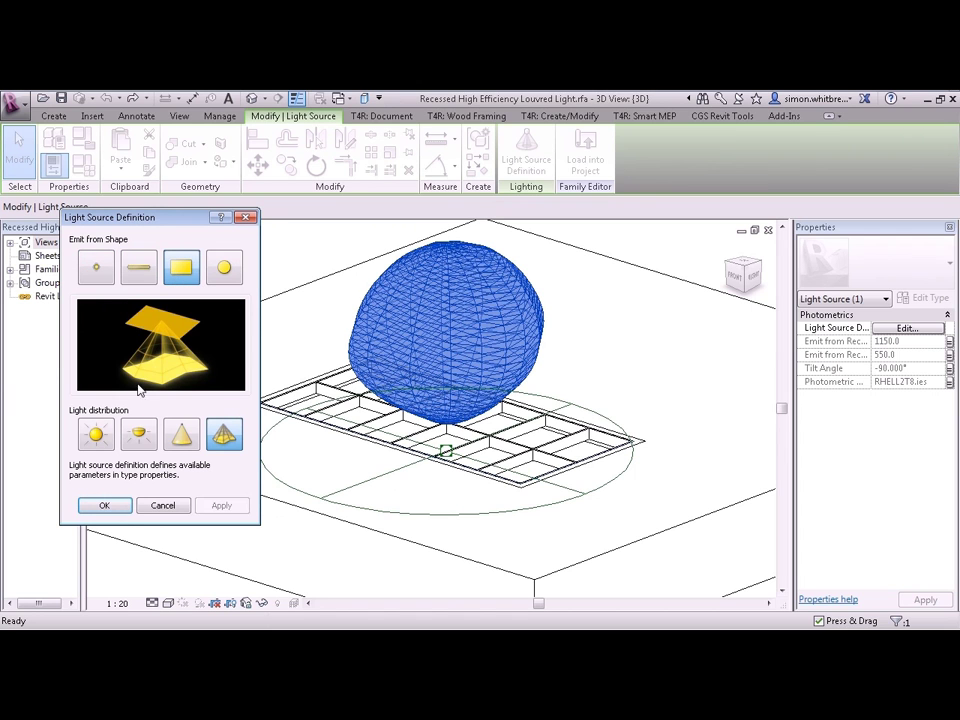
Preview the spherical, hemispherical, spot and photometric web light distributions, and close the light source definition without saving changes
{"action": "left_click", "coordinate": [96, 436]}
{"action": "left_click", "coordinate": [130, 440]}
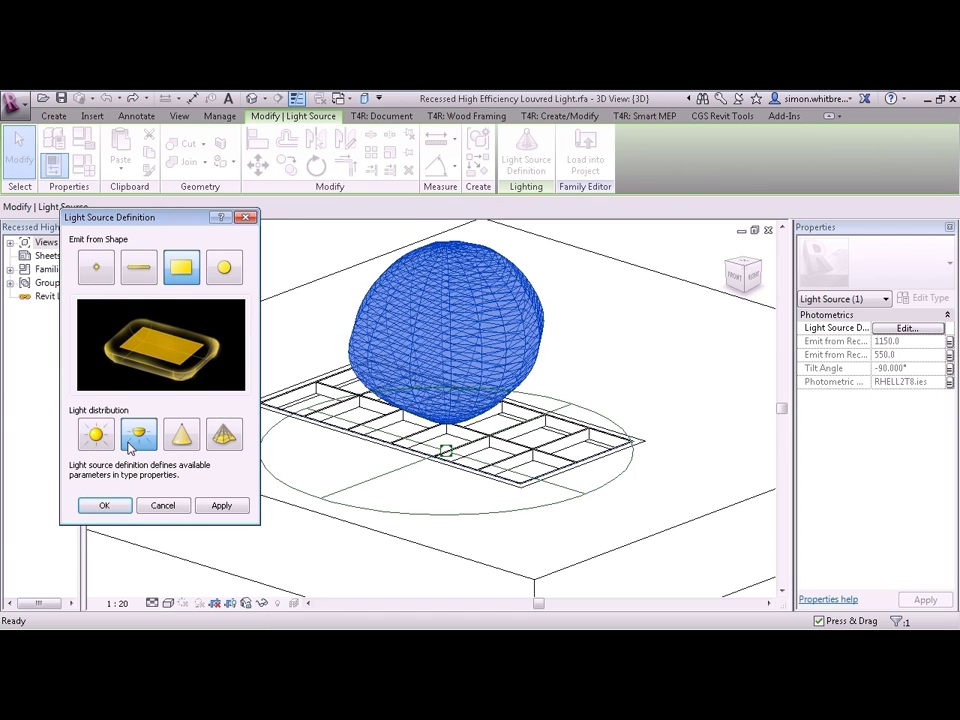
{"action": "left_click", "coordinate": [178, 445]}
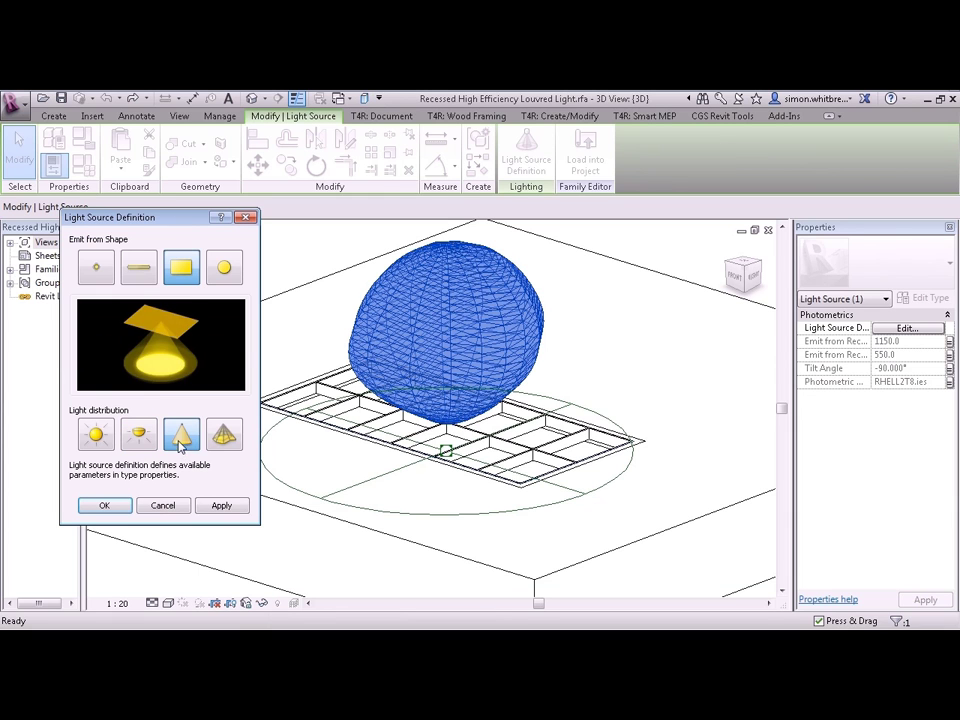
{"action": "left_click", "coordinate": [222, 436]}
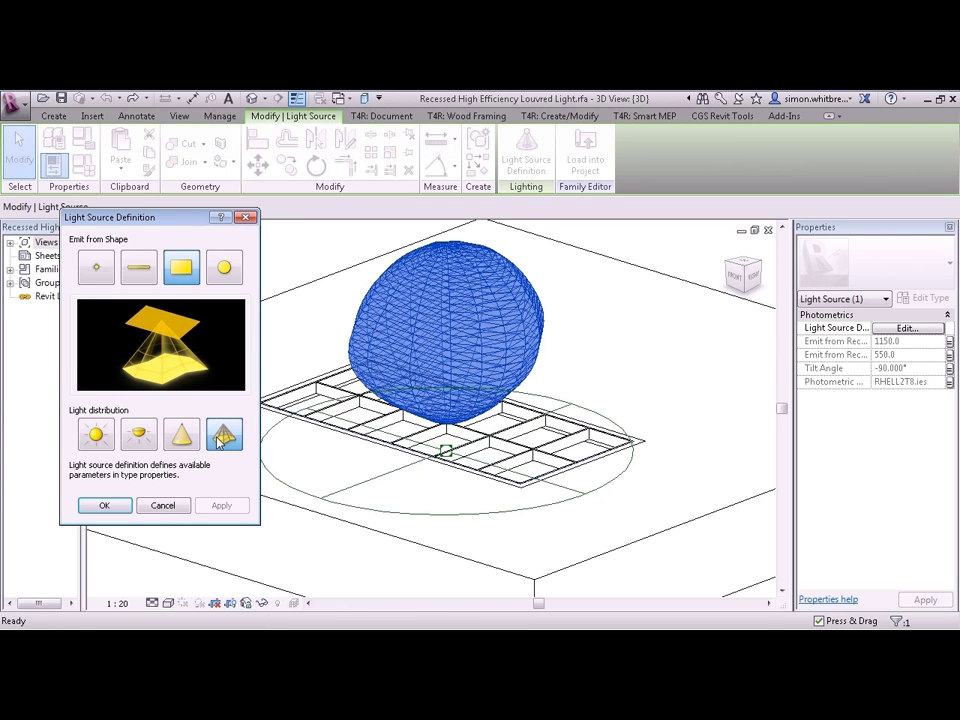
{"action": "left_click", "coordinate": [162, 506]}
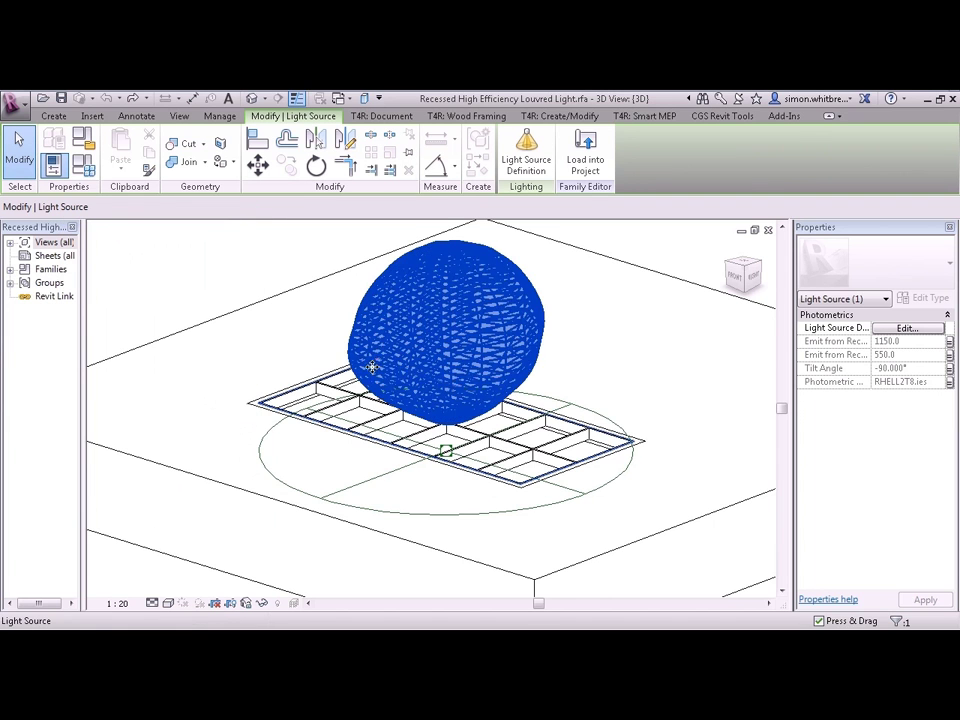
Check the family parameter linked to the light source's photometric web file, and open the file selection for that parameter in the family types
{"action": "left_click", "coordinate": [950, 382]}
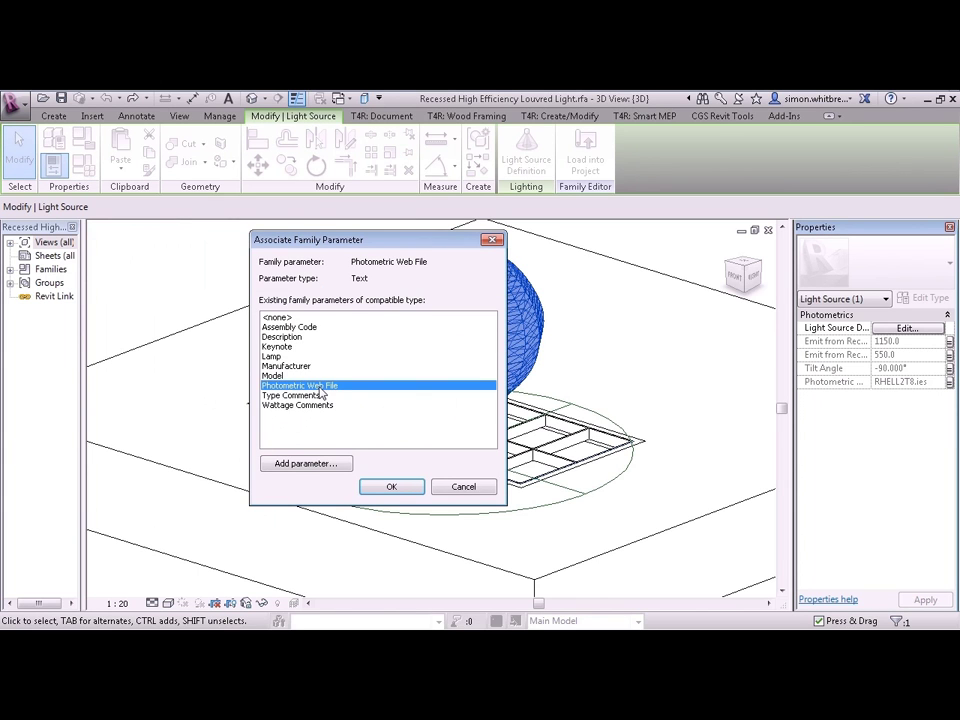
{"action": "left_click", "coordinate": [390, 486]}
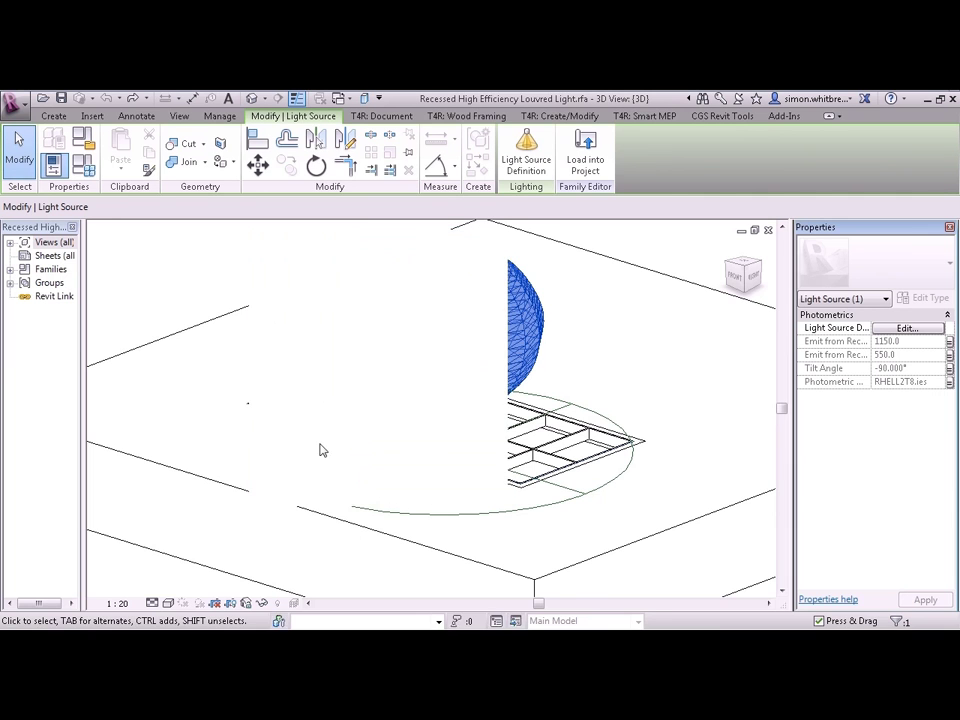
{"action": "left_click", "coordinate": [62, 130]}
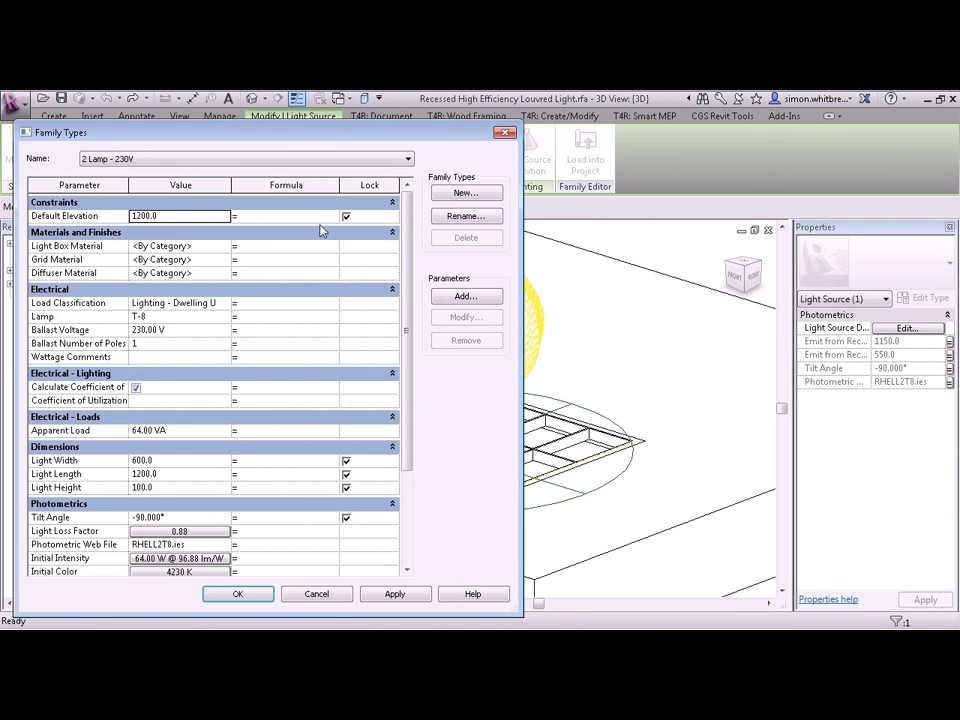
{"action": "left_click_drag", "start_coordinate": [325, 132], "coordinate": [528, 121]}
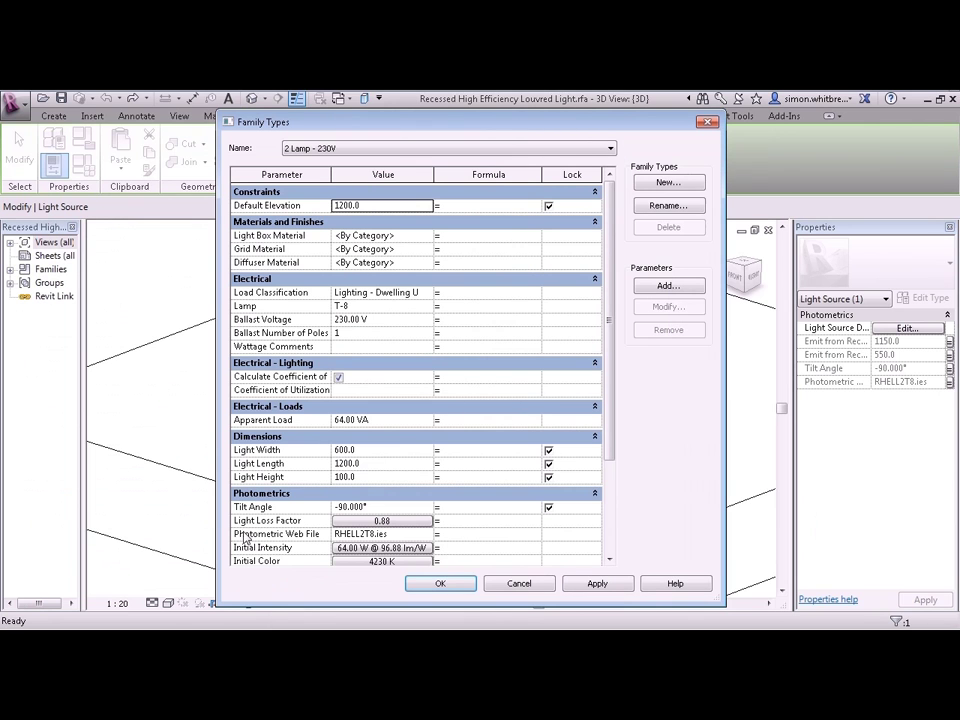
{"action": "left_click", "coordinate": [400, 536]}
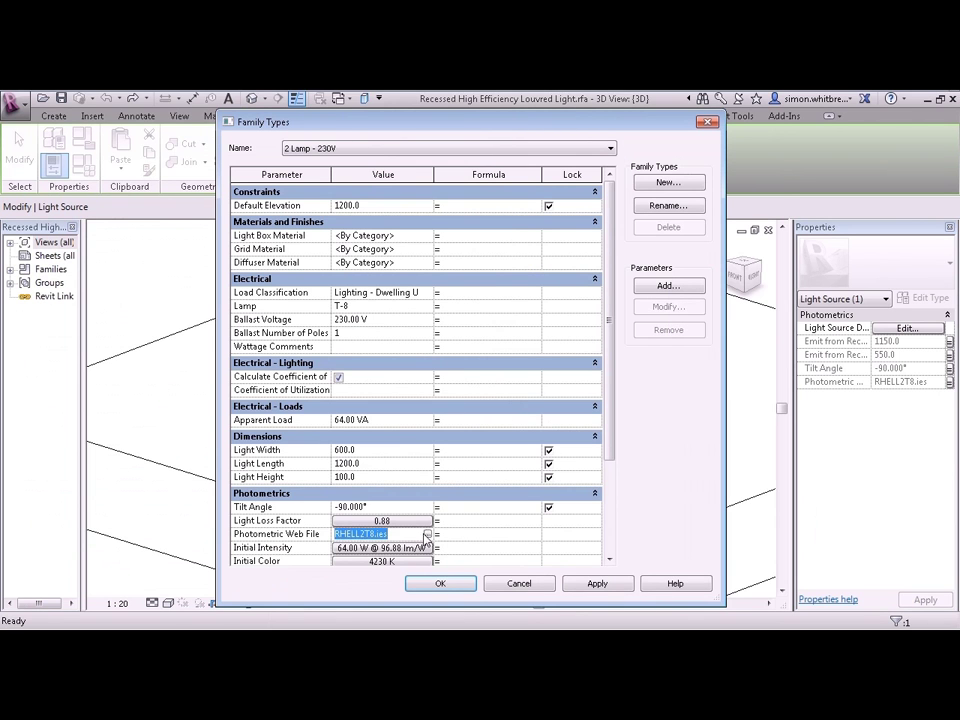
{"action": "left_click", "coordinate": [418, 535]}
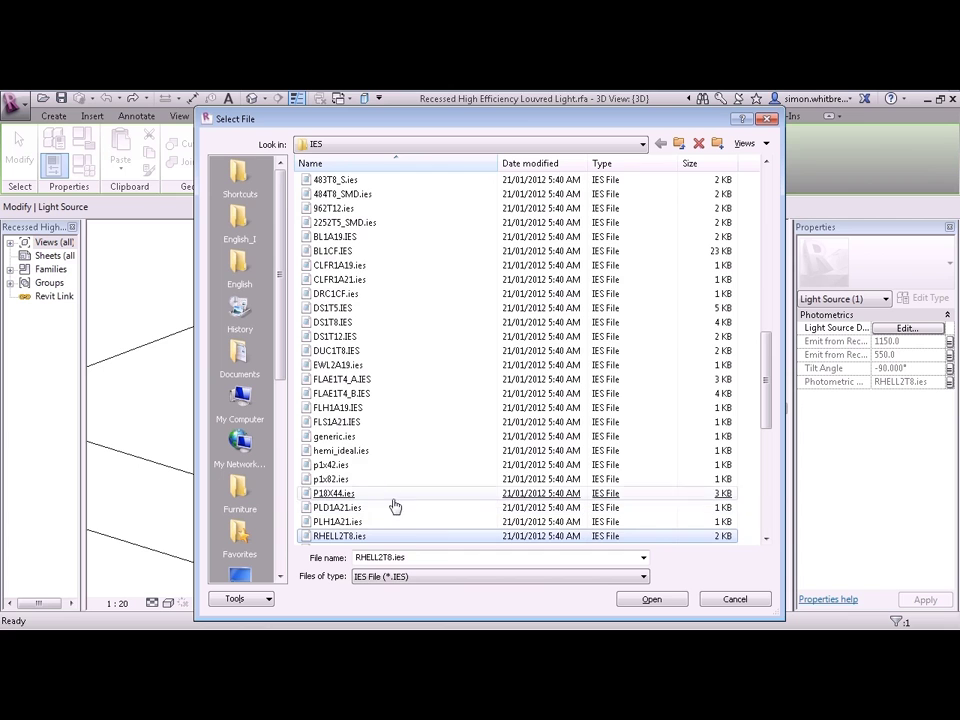
View the contents of FLAE1T4_B.IES in Notepad, widening the window to read the full lines, and close it
{"action": "left_click", "coordinate": [342, 395]}
{"action": "right_click", "coordinate": [345, 398]}
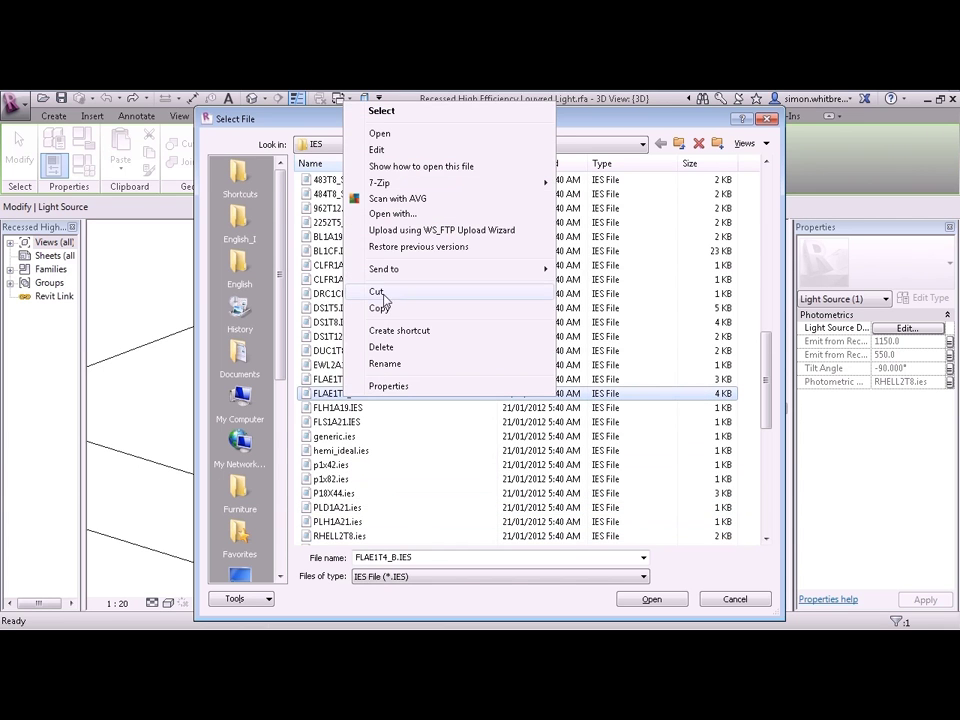
{"action": "left_click", "coordinate": [389, 137]}
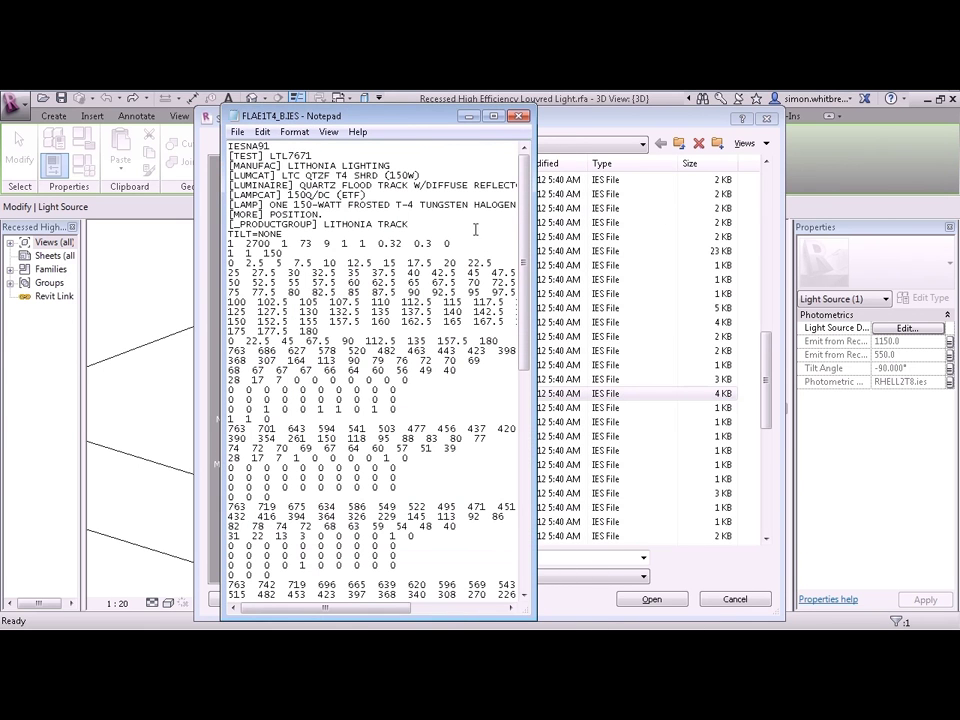
{"action": "left_click_drag", "start_coordinate": [536, 300], "coordinate": [863, 302]}
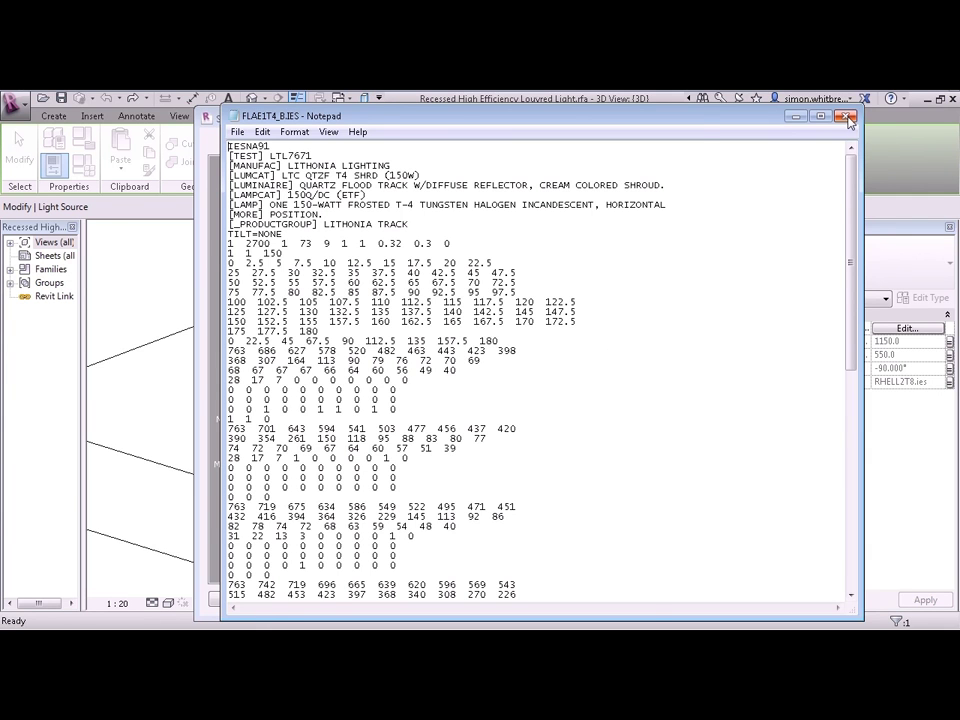
{"action": "left_click", "coordinate": [846, 119]}
Check the folder path where the IES files are stored, and close the file selection without choosing a file
{"action": "left_click", "coordinate": [474, 146]}
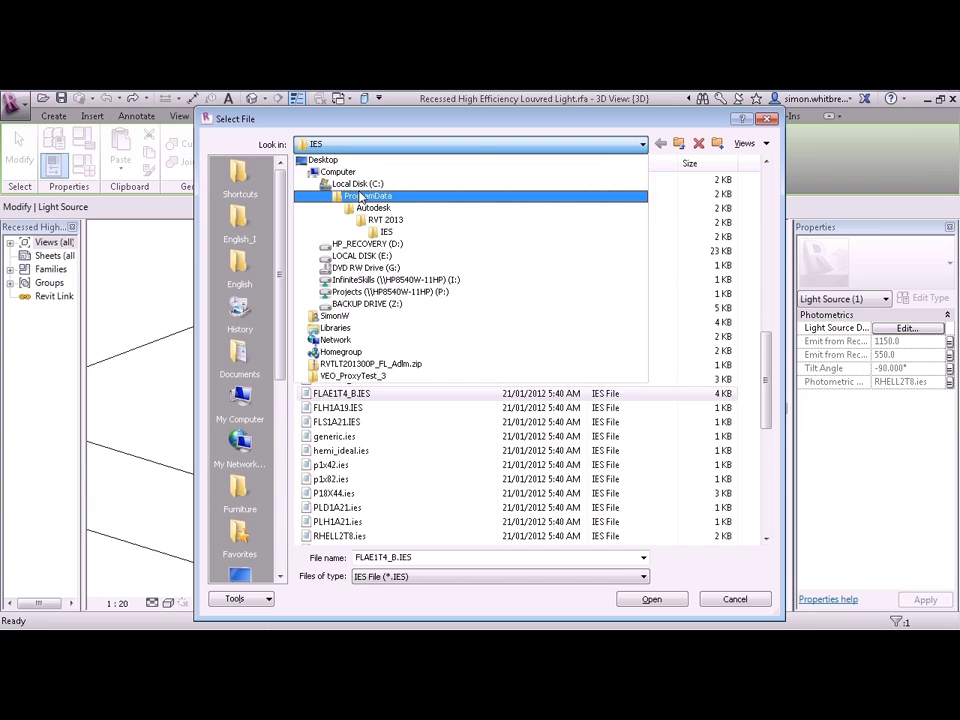
{"action": "left_click", "coordinate": [380, 119]}
{"action": "left_click_drag", "start_coordinate": [388, 122], "coordinate": [364, 118]}
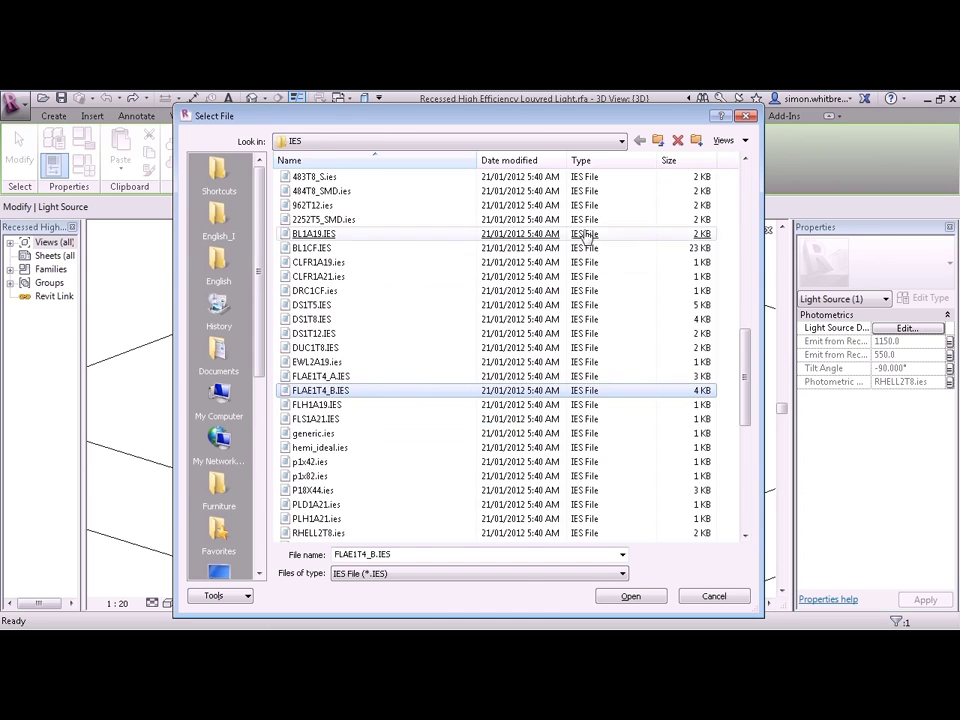
{"action": "left_click", "coordinate": [746, 116]}
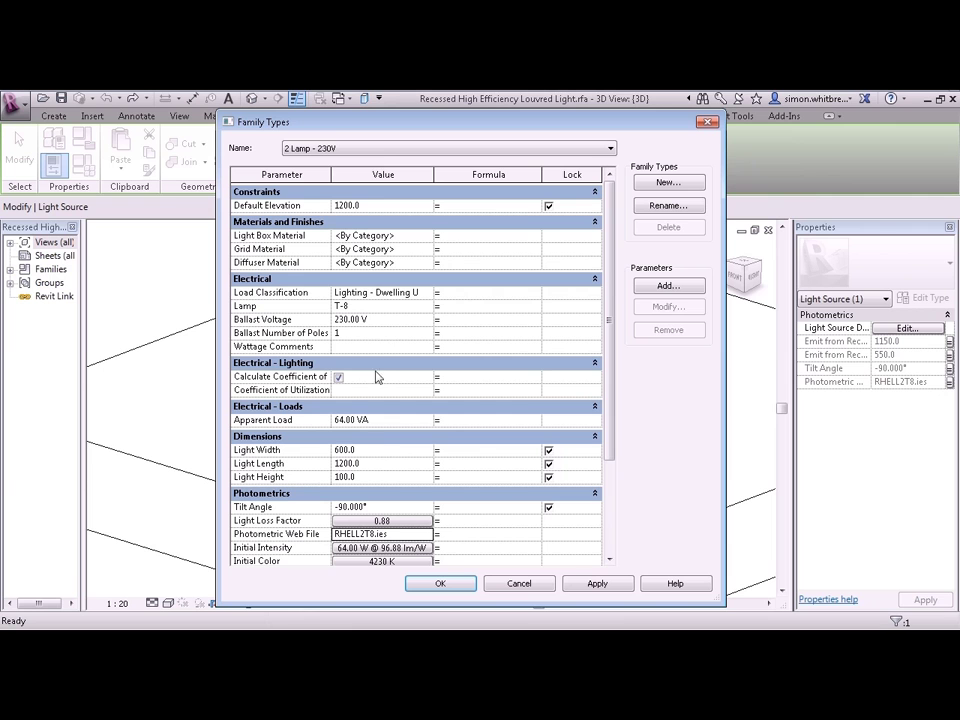
Check the existing family types and create a new family type named "4 Lamp - 230V"
{"action": "left_click", "coordinate": [375, 150]}
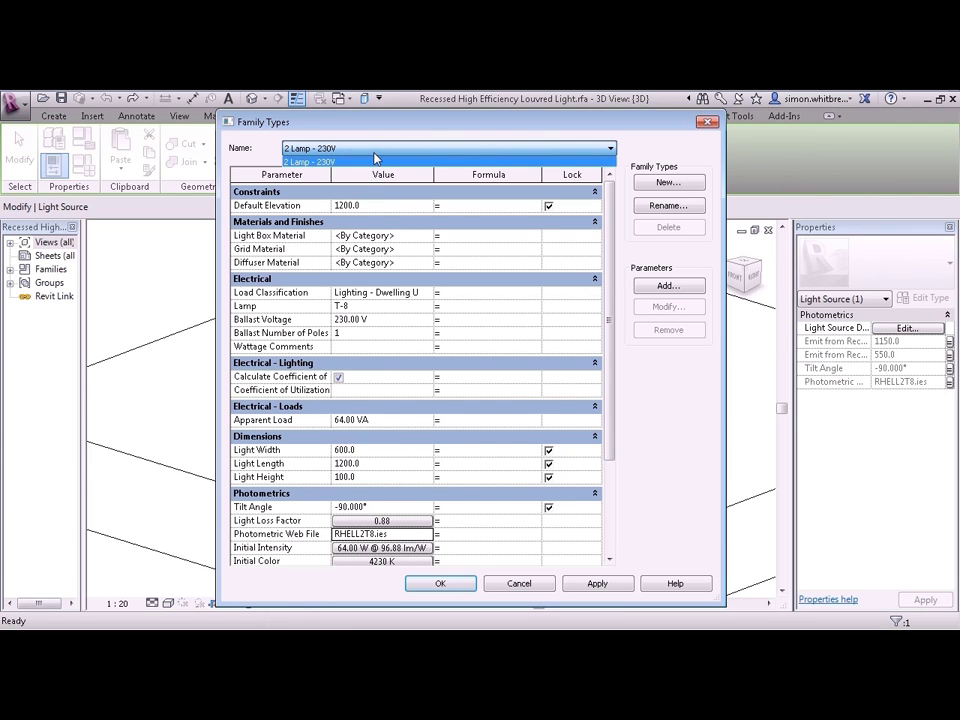
{"action": "left_click", "coordinate": [375, 160]}
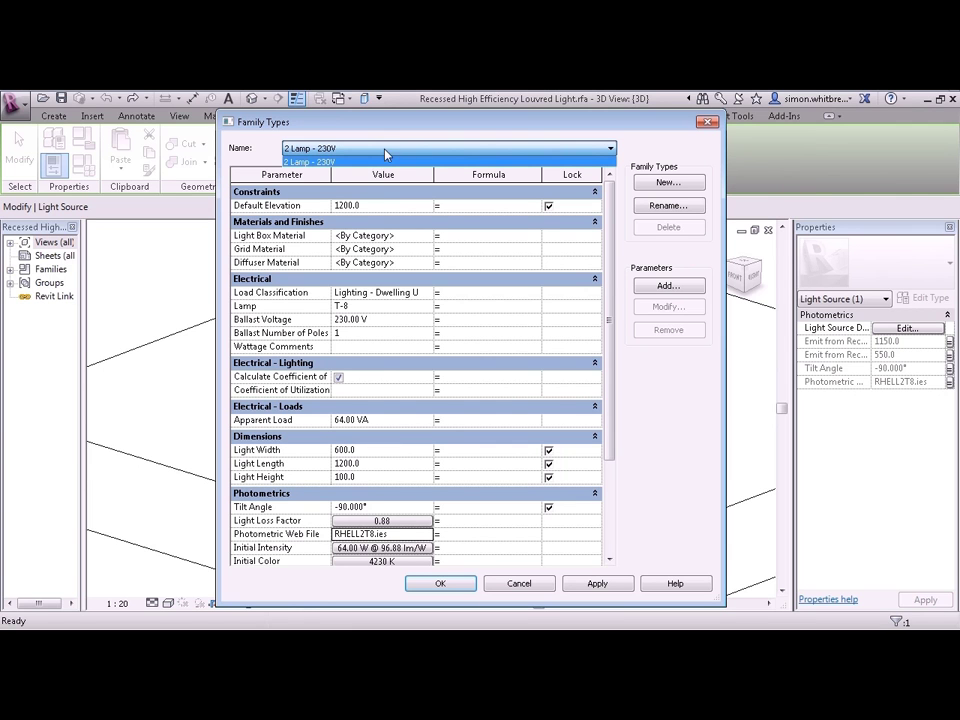
{"action": "left_click", "coordinate": [668, 183]}
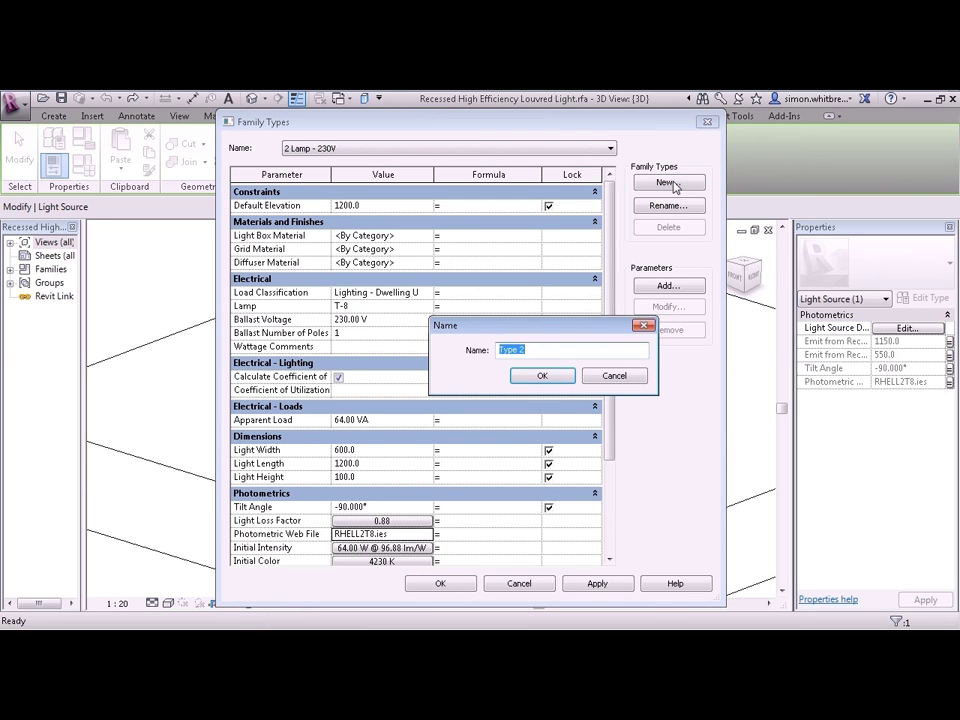
{"action": "type", "text": "4 Lamp - 230V"}
{"action": "key", "text": "Return"}
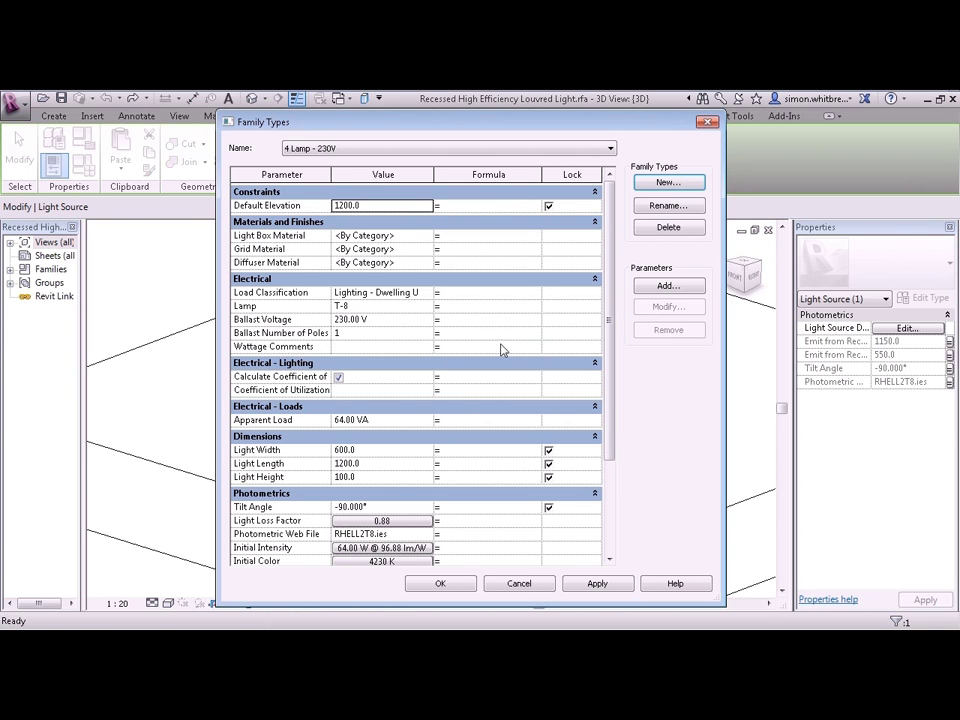
Assign RPL242T8.ies from the IES folder as the Photometric Web File of the 4 Lamp - 230V type
{"action": "left_click", "coordinate": [428, 534]}
{"action": "left_click", "coordinate": [428, 534]}
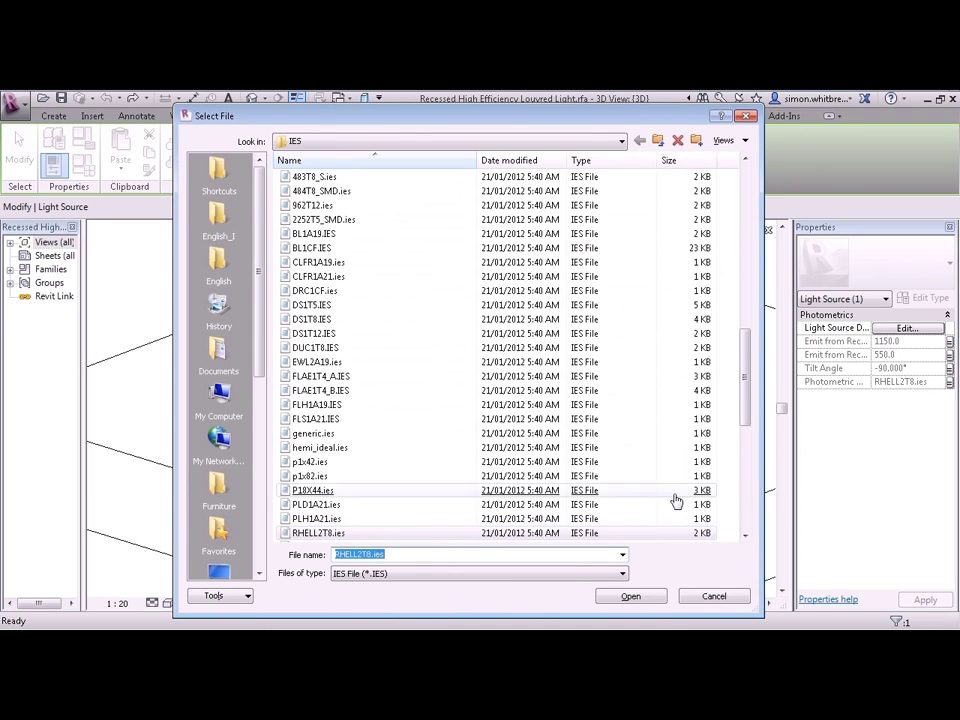
{"action": "scroll", "coordinate": [746, 536], "scroll_direction": "down", "scroll_amount": 5}
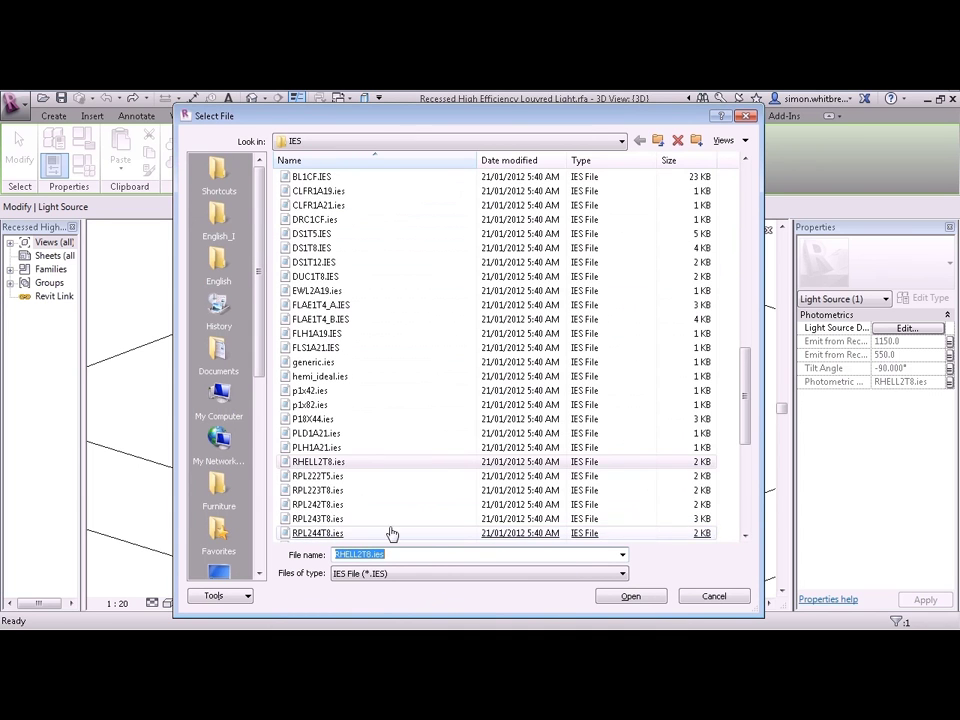
{"action": "double_click", "coordinate": [302, 504]}
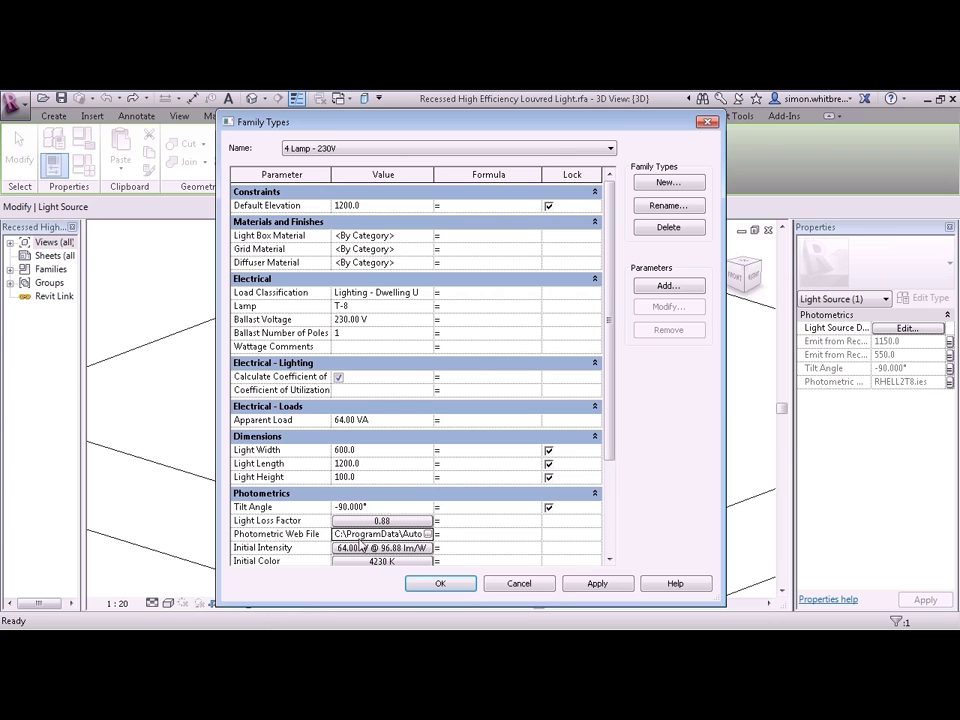
Set the Light Width of the 4 Lamp - 230V type to 1200 and accept the family type changes
{"action": "left_click", "coordinate": [387, 452]}
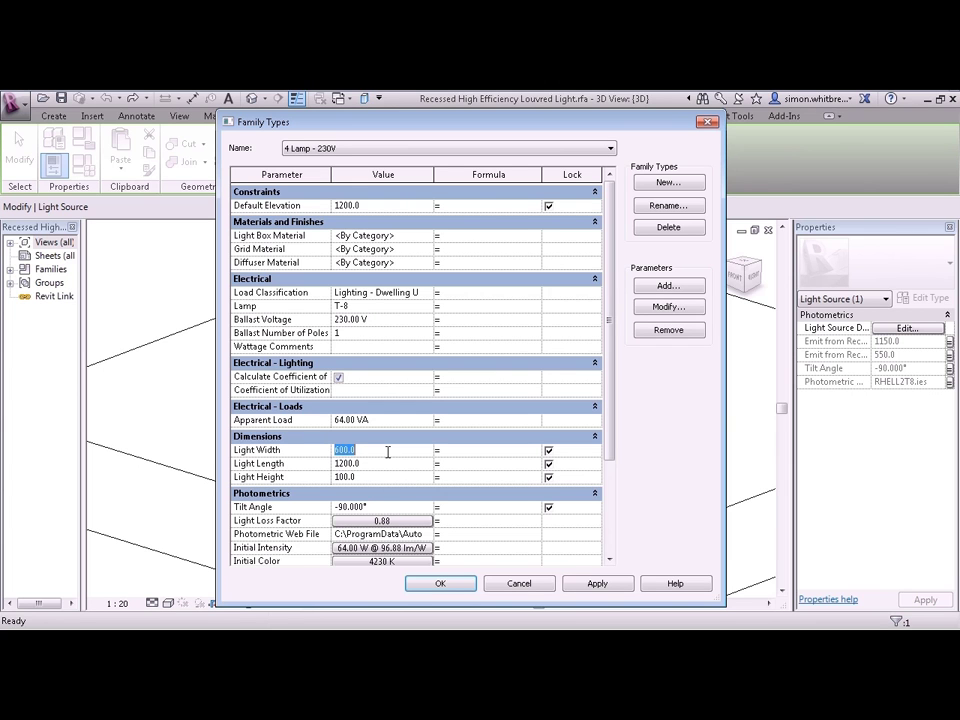
{"action": "type", "text": "1200"}
{"action": "left_click", "coordinate": [440, 584]}
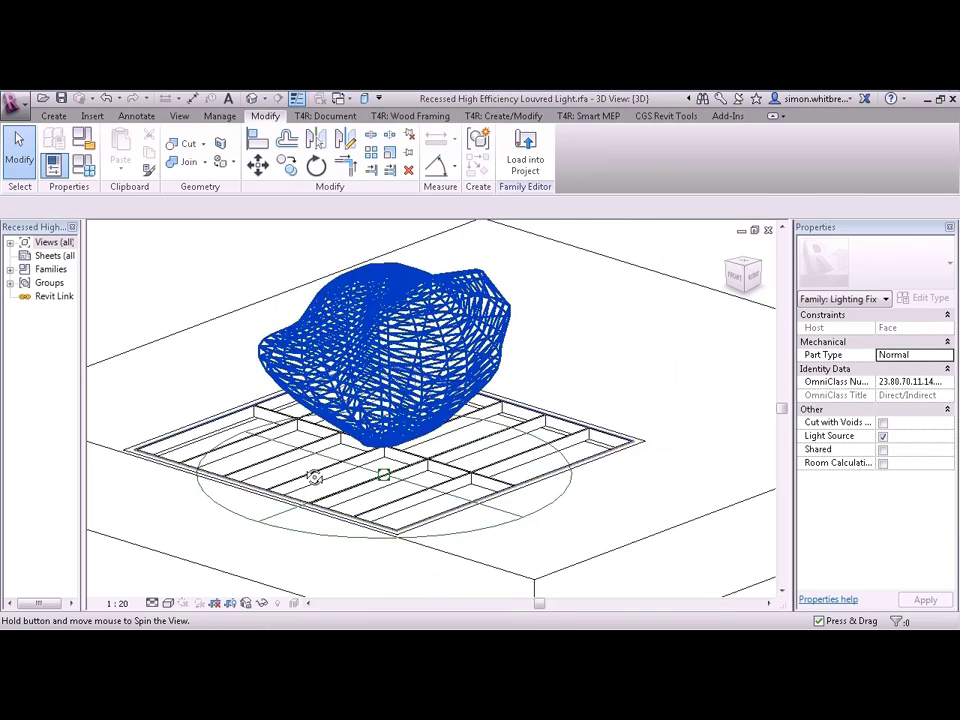
Select the light source and examine its photometric web shape in 3D from the front and left sides
{"action": "middle_click_drag", "start_coordinate": [315, 476], "coordinate": [371, 486], "text": "shift"}
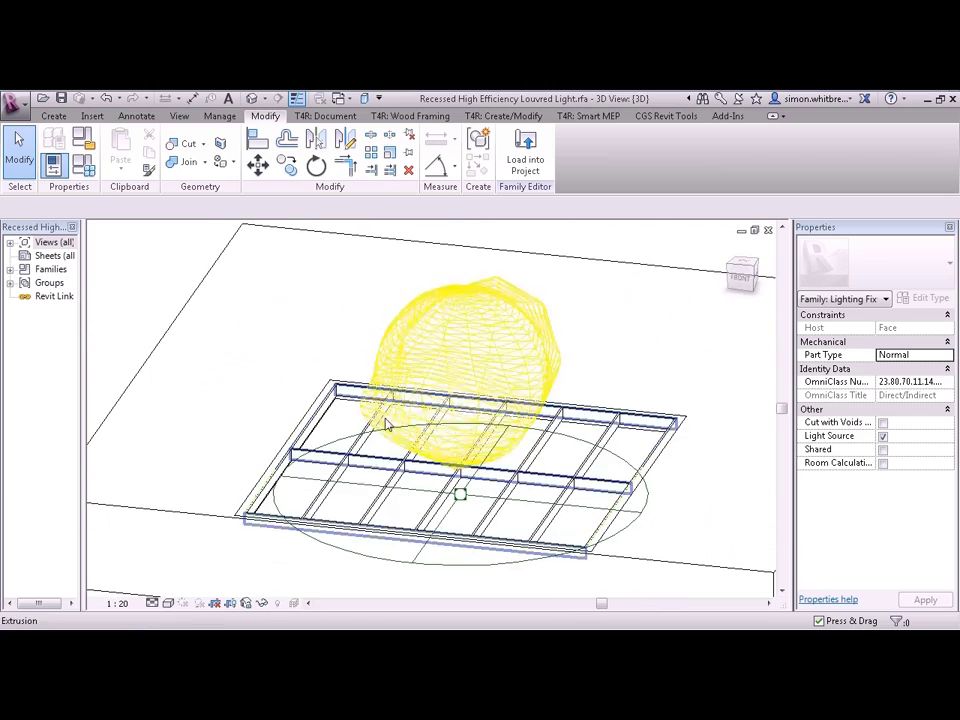
{"action": "left_click", "coordinate": [391, 385]}
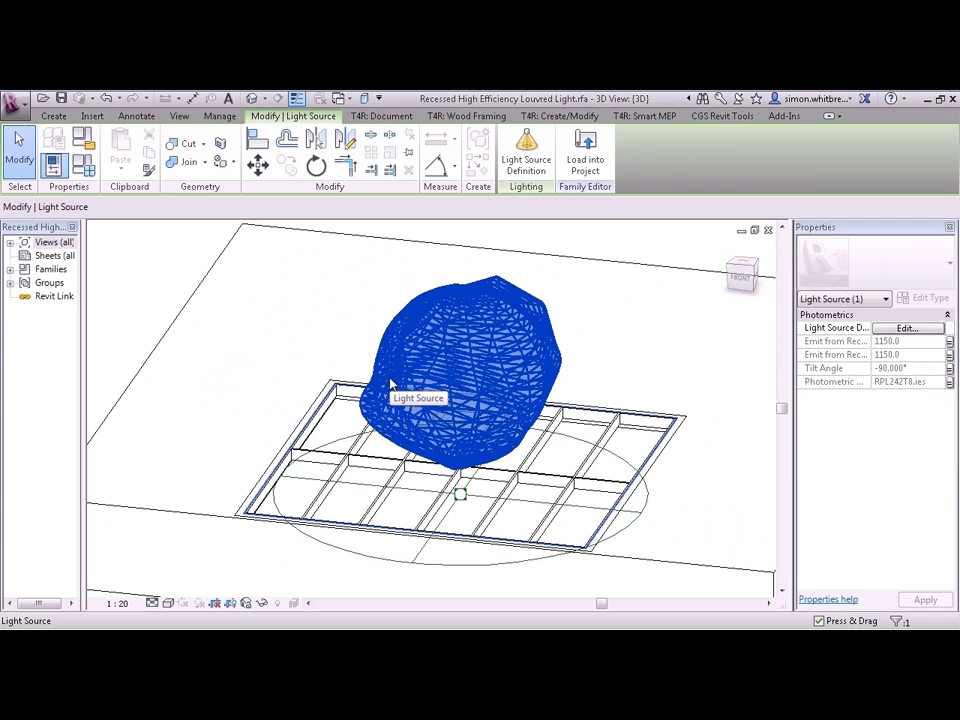
{"action": "middle_click_drag", "start_coordinate": [365, 449], "coordinate": [540, 452], "text": "shift"}
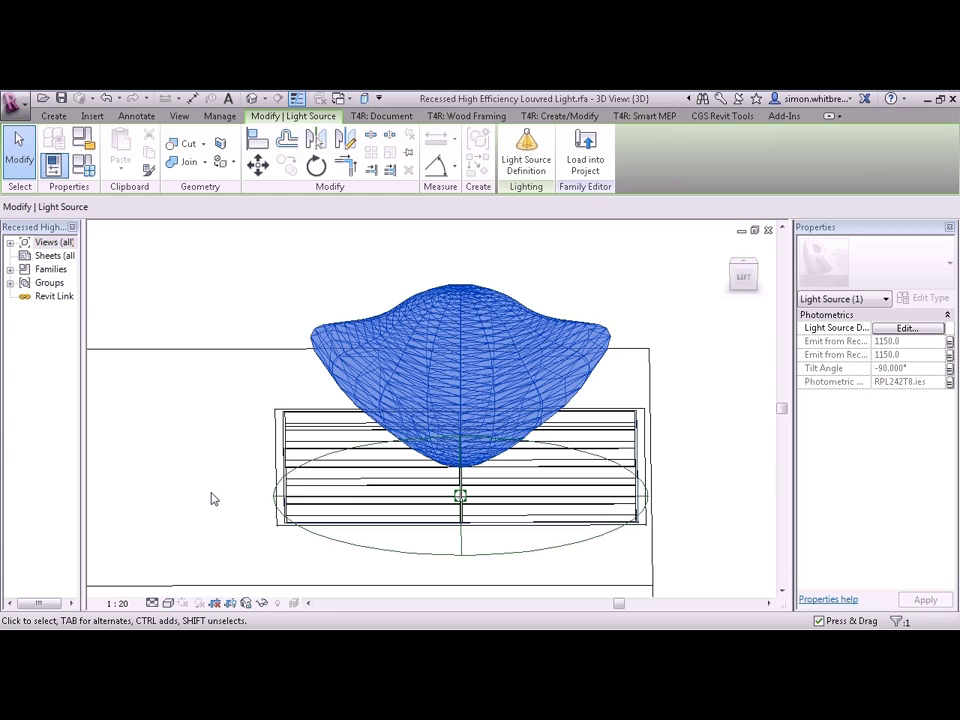